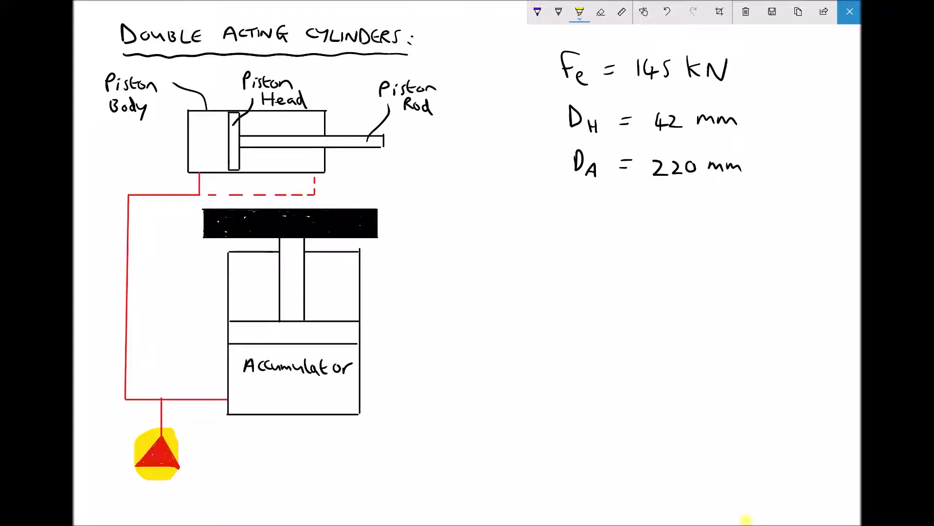
Step: Highlight the cylinder ports, undo those highlights, then highlight 'Accumulator' in yellow
{"action": "left_click_drag", "start_coordinate": [203, 181], "coordinate": [205, 182]}
{"action": "left_click_drag", "start_coordinate": [321, 171], "coordinate": [316, 158]}
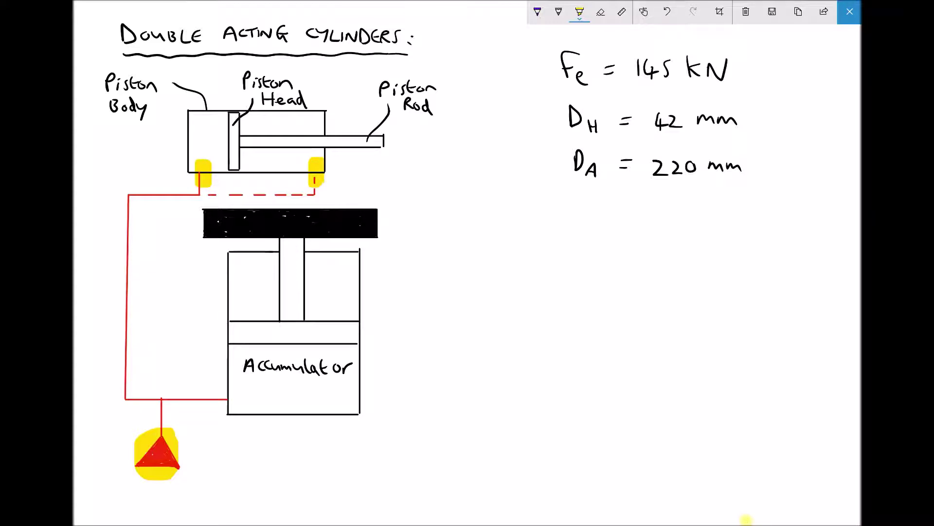
{"action": "left_click_drag", "start_coordinate": [215, 195], "coordinate": [191, 185]}
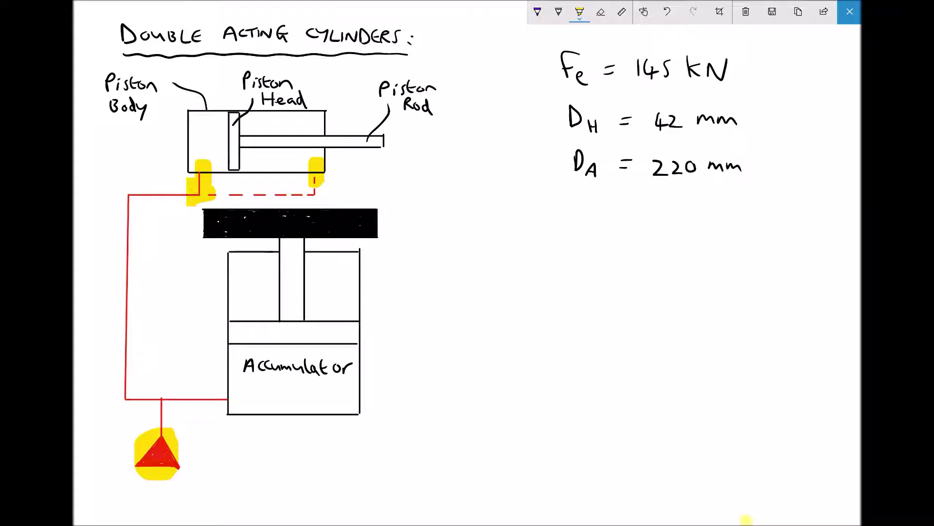
{"action": "key", "text": "ctrl+z"}
{"action": "key", "text": "ctrl+z"}
{"action": "key", "text": "ctrl+z"}
{"action": "key", "text": "ctrl+z"}
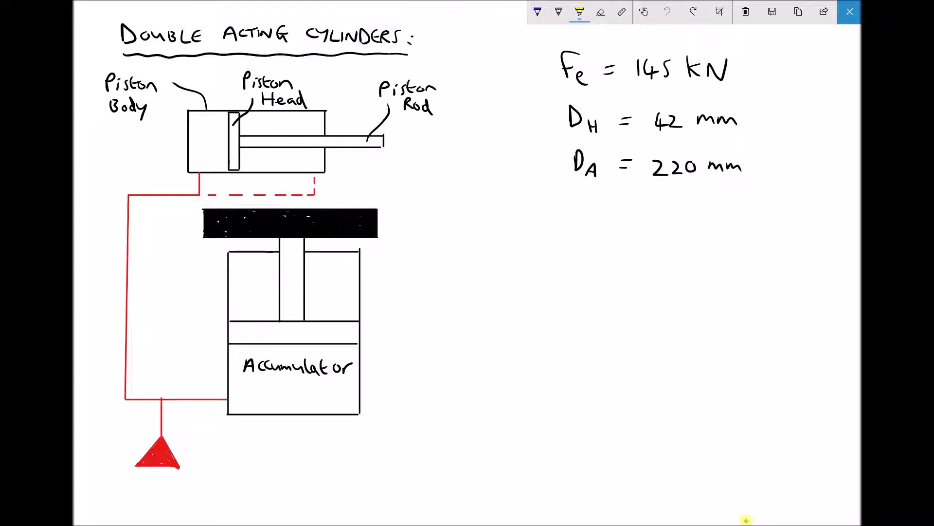
{"action": "left_click_drag", "start_coordinate": [349, 366], "coordinate": [242, 369]}
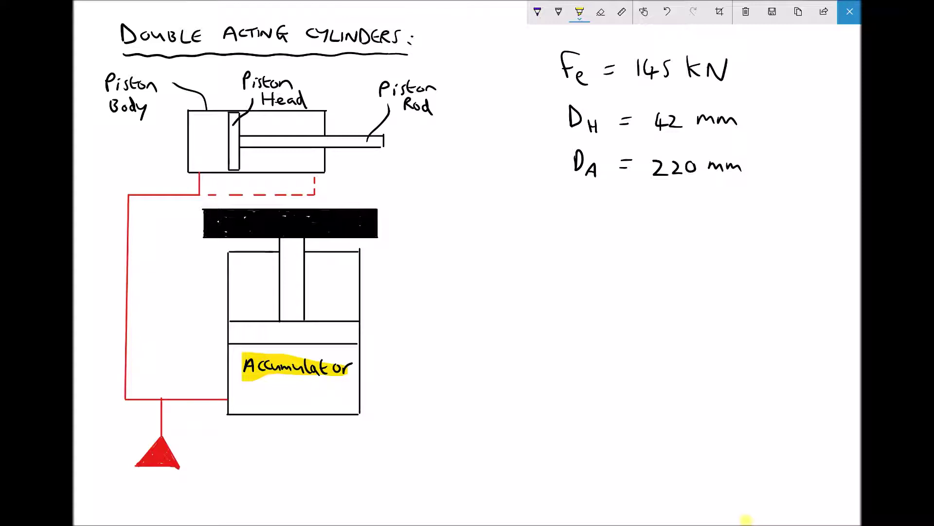
Step: In black ballpoint, draw an upward arrow right of the accumulator and label the mass block m
{"action": "left_click", "coordinate": [537, 12]}
{"action": "left_click_drag", "start_coordinate": [395, 331], "coordinate": [394, 276]}
{"action": "left_click_drag", "start_coordinate": [384, 284], "coordinate": [403, 287]}
{"action": "left_click_drag", "start_coordinate": [378, 217], "coordinate": [435, 213]}
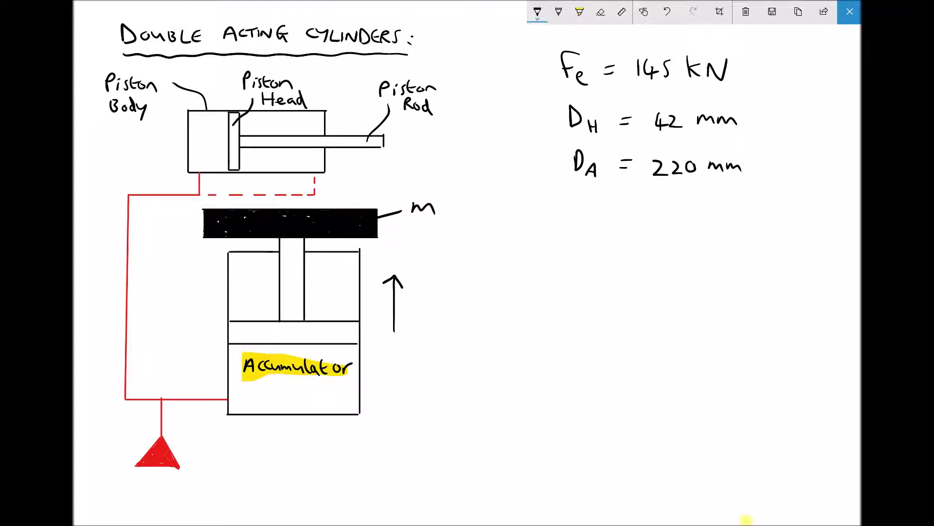
Step: Undo the last stroke, draw an L-shaped arrow left of the accumulator, and sketch the oval bladder illustration
{"action": "key", "text": "ctrl+z"}
{"action": "mouse_move", "coordinate": [209, 375]}
{"action": "left_mouse_down"}
{"action": "mouse_move", "coordinate": [158, 362]}
{"action": "mouse_move", "coordinate": [164, 346]}
{"action": "mouse_move", "coordinate": [152, 346]}
{"action": "left_mouse_up"}
{"action": "mouse_move", "coordinate": [493, 267]}
{"action": "left_mouse_down"}
{"action": "mouse_move", "coordinate": [462, 293]}
{"action": "mouse_move", "coordinate": [457, 384]}
{"action": "mouse_move", "coordinate": [469, 409]}
{"action": "mouse_move", "coordinate": [496, 408]}
{"action": "mouse_move", "coordinate": [515, 370]}
{"action": "mouse_move", "coordinate": [510, 278]}
{"action": "mouse_move", "coordinate": [491, 265]}
{"action": "mouse_move", "coordinate": [505, 289]}
{"action": "mouse_move", "coordinate": [489, 280]}
{"action": "mouse_move", "coordinate": [482, 291]}
{"action": "mouse_move", "coordinate": [483, 347]}
{"action": "mouse_move", "coordinate": [499, 347]}
{"action": "mouse_move", "coordinate": [509, 295]}
{"action": "mouse_move", "coordinate": [492, 302]}
{"action": "mouse_move", "coordinate": [548, 291]}
{"action": "mouse_move", "coordinate": [559, 271]}
{"action": "left_mouse_up"}
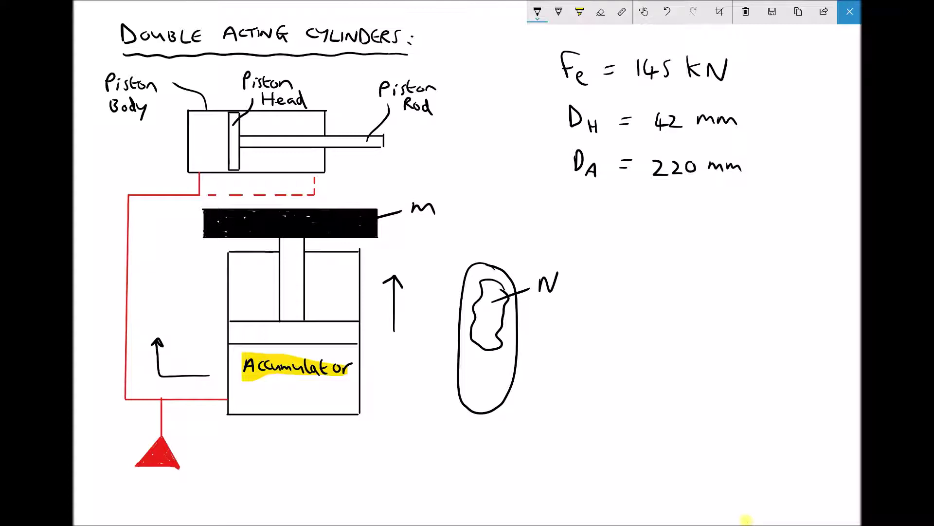
{"action": "mouse_move", "coordinate": [481, 446]}
{"action": "left_mouse_down"}
{"action": "mouse_move", "coordinate": [483, 387]}
{"action": "mouse_move", "coordinate": [491, 396]}
{"action": "left_mouse_up"}
{"action": "mouse_move", "coordinate": [503, 311]}
{"action": "left_mouse_down"}
{"action": "mouse_move", "coordinate": [484, 316]}
{"action": "mouse_move", "coordinate": [483, 284]}
{"action": "mouse_move", "coordinate": [501, 282]}
{"action": "mouse_move", "coordinate": [504, 313]}
{"action": "mouse_move", "coordinate": [541, 214]}
{"action": "mouse_move", "coordinate": [553, 242]}
{"action": "mouse_move", "coordinate": [597, 233]}
{"action": "mouse_move", "coordinate": [603, 245]}
{"action": "left_mouse_up"}
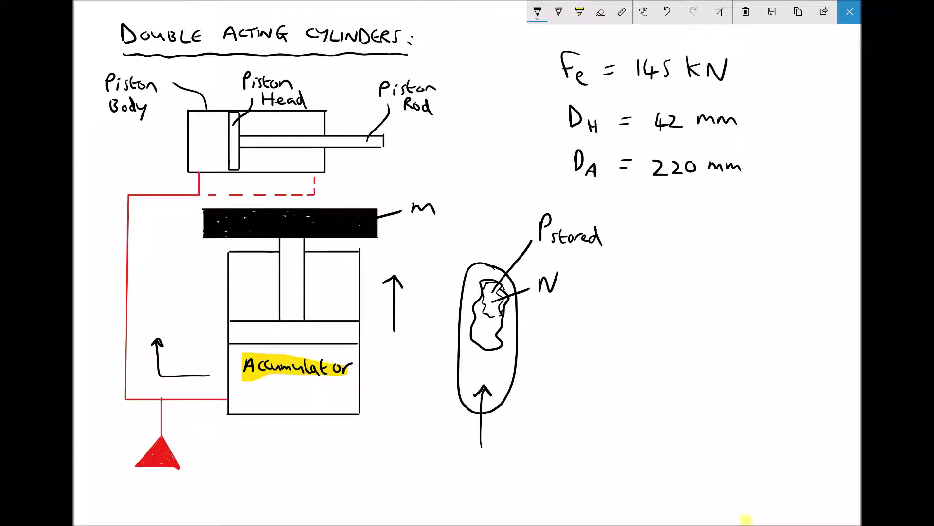
{"action": "mouse_move", "coordinate": [470, 384]}
{"action": "left_mouse_down"}
{"action": "mouse_move", "coordinate": [467, 425]}
{"action": "mouse_move", "coordinate": [443, 435]}
{"action": "left_mouse_up"}
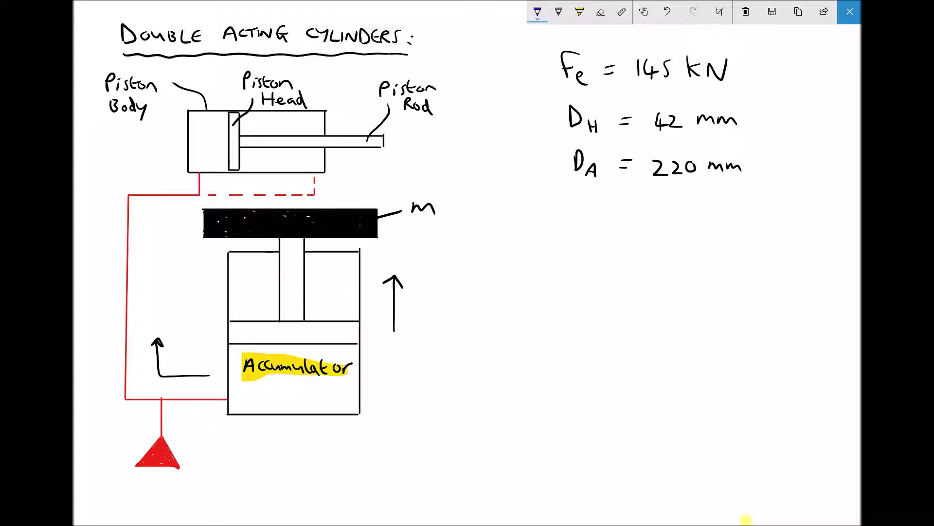
Step: Flag m, Fe = 145 kN and DH = 42 mm with purple squiggles and circled asterisks
{"action": "left_click_drag", "start_coordinate": [412, 223], "coordinate": [435, 222]}
{"action": "left_click_drag", "start_coordinate": [416, 225], "coordinate": [427, 241]}
{"action": "mouse_move", "coordinate": [536, 55]}
{"action": "left_mouse_down"}
{"action": "mouse_move", "coordinate": [546, 69]}
{"action": "mouse_move", "coordinate": [536, 69]}
{"action": "mouse_move", "coordinate": [551, 69]}
{"action": "left_mouse_up"}
{"action": "mouse_move", "coordinate": [540, 51]}
{"action": "left_mouse_down"}
{"action": "mouse_move", "coordinate": [528, 68]}
{"action": "mouse_move", "coordinate": [553, 59]}
{"action": "left_mouse_up"}
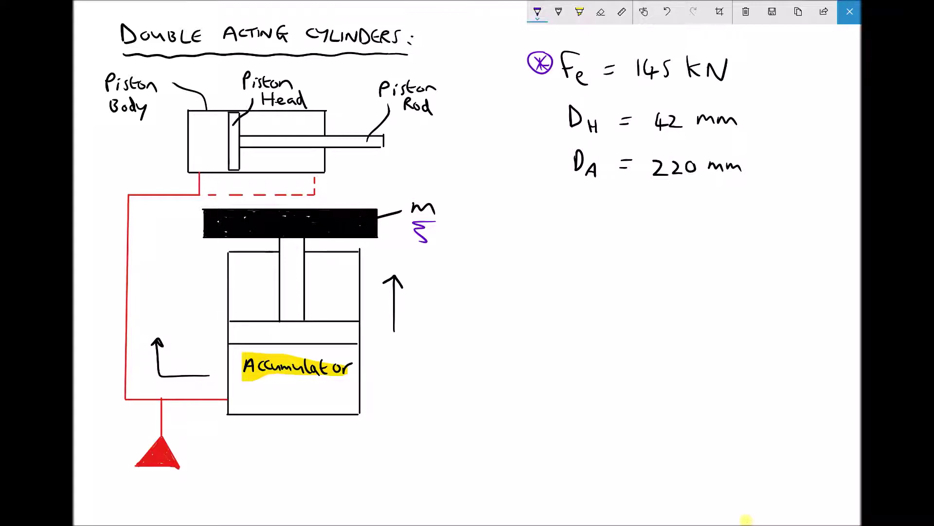
{"action": "mouse_move", "coordinate": [554, 108]}
{"action": "left_mouse_down"}
{"action": "mouse_move", "coordinate": [538, 125]}
{"action": "mouse_move", "coordinate": [554, 124]}
{"action": "left_mouse_up"}
{"action": "left_click_drag", "start_coordinate": [545, 108], "coordinate": [542, 124]}
{"action": "mouse_move", "coordinate": [543, 104]}
{"action": "left_mouse_down"}
{"action": "mouse_move", "coordinate": [529, 112]}
{"action": "mouse_move", "coordinate": [543, 104]}
{"action": "left_mouse_up"}
{"action": "left_click_drag", "start_coordinate": [589, 92], "coordinate": [574, 99]}
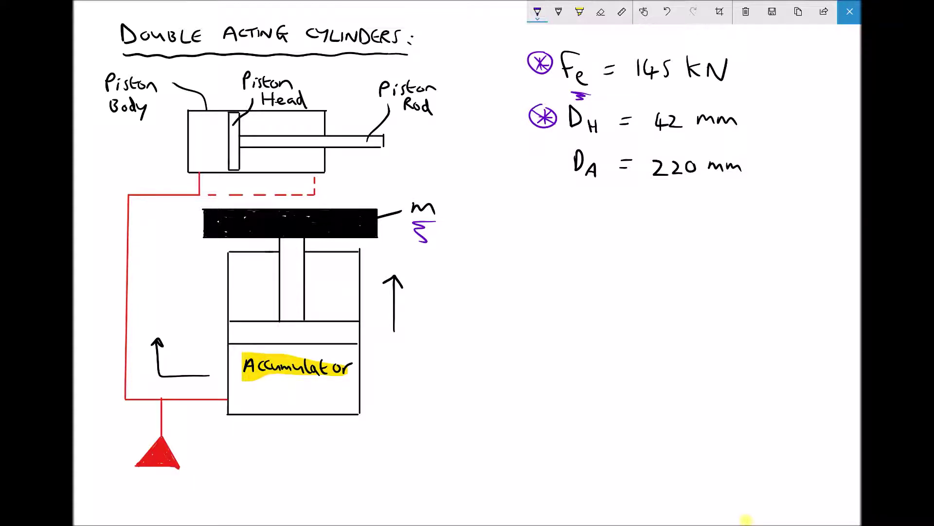
Step: Draw purple pressure arrows inside the piston body
{"action": "mouse_move", "coordinate": [206, 123]}
{"action": "left_mouse_down"}
{"action": "mouse_move", "coordinate": [224, 122]}
{"action": "mouse_move", "coordinate": [220, 153]}
{"action": "left_mouse_up"}
{"action": "mouse_move", "coordinate": [214, 149]}
{"action": "left_mouse_down"}
{"action": "mouse_move", "coordinate": [223, 153]}
{"action": "mouse_move", "coordinate": [217, 159]}
{"action": "left_mouse_up"}
{"action": "left_click_drag", "start_coordinate": [202, 166], "coordinate": [221, 165]}
{"action": "left_click_drag", "start_coordinate": [217, 162], "coordinate": [224, 171]}
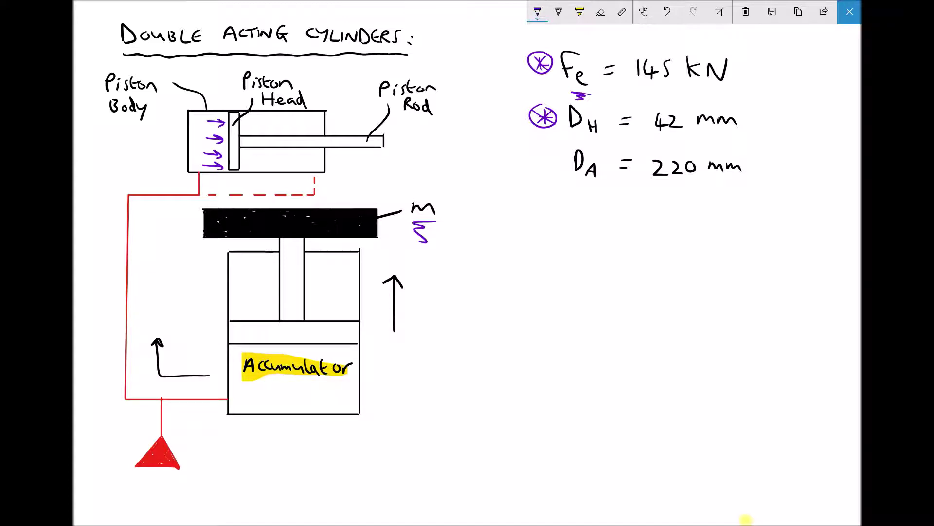
Step: Draw a double-headed width arrow across the accumulator labelled DA
{"action": "left_click_drag", "start_coordinate": [355, 389], "coordinate": [237, 390]}
{"action": "mouse_move", "coordinate": [250, 383]}
{"action": "left_mouse_down"}
{"action": "mouse_move", "coordinate": [238, 389]}
{"action": "mouse_move", "coordinate": [254, 396]}
{"action": "left_mouse_up"}
{"action": "mouse_move", "coordinate": [340, 383]}
{"action": "left_mouse_down"}
{"action": "mouse_move", "coordinate": [355, 391]}
{"action": "mouse_move", "coordinate": [342, 395]}
{"action": "left_mouse_up"}
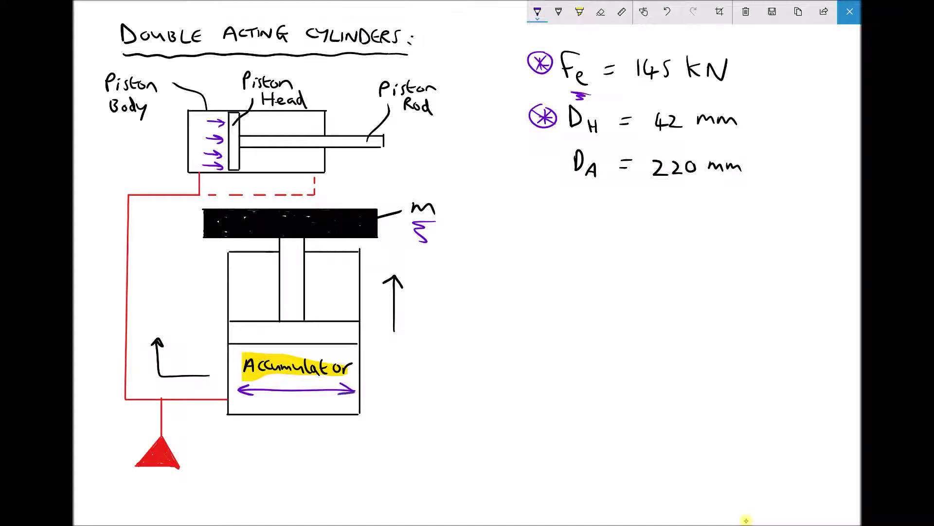
{"action": "left_click_drag", "start_coordinate": [277, 394], "coordinate": [277, 406]}
{"action": "mouse_move", "coordinate": [276, 392]}
{"action": "left_mouse_down"}
{"action": "mouse_move", "coordinate": [285, 399]}
{"action": "mouse_move", "coordinate": [277, 406]}
{"action": "left_mouse_up"}
{"action": "left_click_drag", "start_coordinate": [290, 408], "coordinate": [295, 395]}
{"action": "left_click_drag", "start_coordinate": [295, 395], "coordinate": [300, 408]}
{"action": "left_click_drag", "start_coordinate": [292, 403], "coordinate": [299, 403]}
Step: Draw a downward force arrow in the piston rod labelled F
{"action": "mouse_move", "coordinate": [288, 272]}
{"action": "left_mouse_down"}
{"action": "mouse_move", "coordinate": [290, 337]}
{"action": "mouse_move", "coordinate": [297, 325]}
{"action": "left_mouse_up"}
{"action": "left_click_drag", "start_coordinate": [311, 282], "coordinate": [327, 277]}
{"action": "mouse_move", "coordinate": [315, 281]}
{"action": "left_mouse_down"}
{"action": "mouse_move", "coordinate": [317, 300]}
{"action": "mouse_move", "coordinate": [323, 288]}
{"action": "left_mouse_up"}
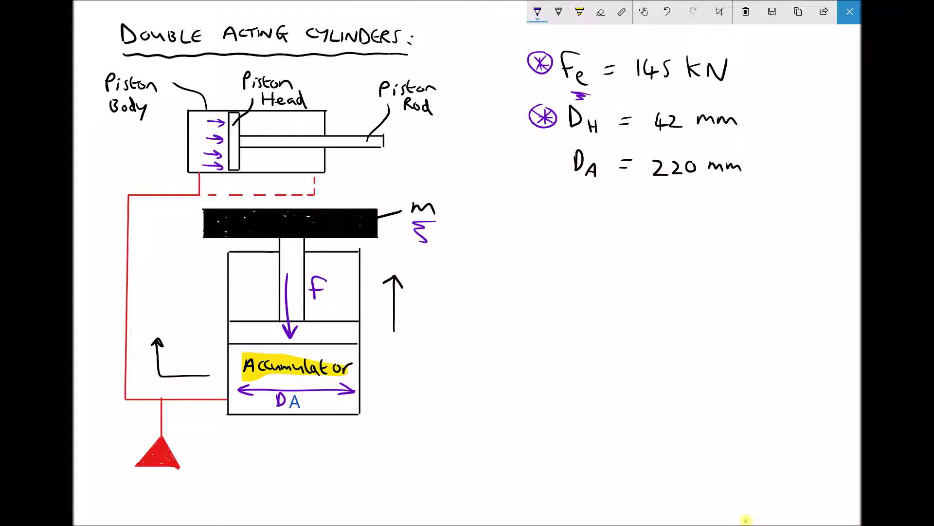
Step: Write P = F/A = 145×10³ over a fraction bar in purple
{"action": "mouse_move", "coordinate": [508, 218]}
{"action": "left_mouse_down"}
{"action": "mouse_move", "coordinate": [515, 213]}
{"action": "mouse_move", "coordinate": [511, 226]}
{"action": "left_mouse_up"}
{"action": "left_click_drag", "start_coordinate": [533, 221], "coordinate": [561, 222]}
{"action": "mouse_move", "coordinate": [562, 214]}
{"action": "left_mouse_down"}
{"action": "mouse_move", "coordinate": [586, 230]}
{"action": "mouse_move", "coordinate": [558, 231]}
{"action": "mouse_move", "coordinate": [571, 248]}
{"action": "left_mouse_up"}
{"action": "left_click_drag", "start_coordinate": [618, 224], "coordinate": [631, 223]}
{"action": "left_click_drag", "start_coordinate": [616, 230], "coordinate": [628, 230]}
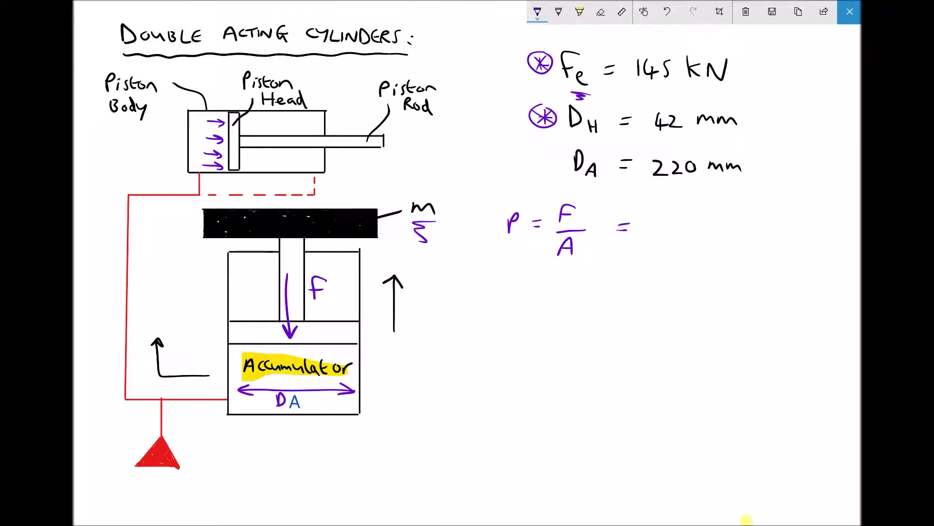
{"action": "mouse_move", "coordinate": [656, 210]}
{"action": "left_mouse_down"}
{"action": "mouse_move", "coordinate": [657, 224]}
{"action": "mouse_move", "coordinate": [676, 221]}
{"action": "mouse_move", "coordinate": [671, 226]}
{"action": "left_mouse_up"}
{"action": "left_click_drag", "start_coordinate": [680, 217], "coordinate": [712, 219]}
{"action": "mouse_move", "coordinate": [709, 205]}
{"action": "left_mouse_down"}
{"action": "mouse_move", "coordinate": [701, 220]}
{"action": "mouse_move", "coordinate": [741, 207]}
{"action": "left_mouse_up"}
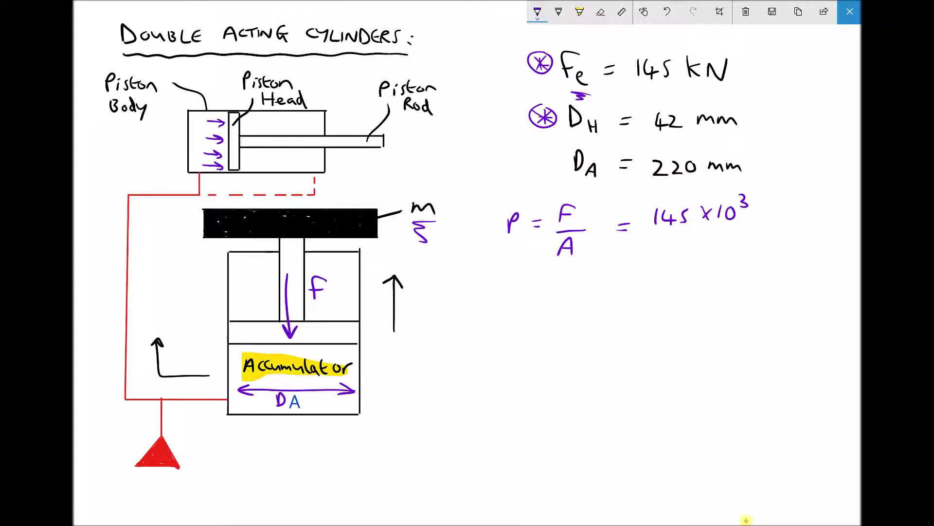
{"action": "left_click_drag", "start_coordinate": [748, 238], "coordinate": [659, 240]}
Step: Complete the denominator (π × 0.021²) and note RH = 21 mm
{"action": "mouse_move", "coordinate": [668, 249]}
{"action": "left_mouse_down"}
{"action": "mouse_move", "coordinate": [663, 276]}
{"action": "mouse_move", "coordinate": [688, 269]}
{"action": "mouse_move", "coordinate": [695, 252]}
{"action": "mouse_move", "coordinate": [703, 269]}
{"action": "mouse_move", "coordinate": [716, 268]}
{"action": "left_mouse_up"}
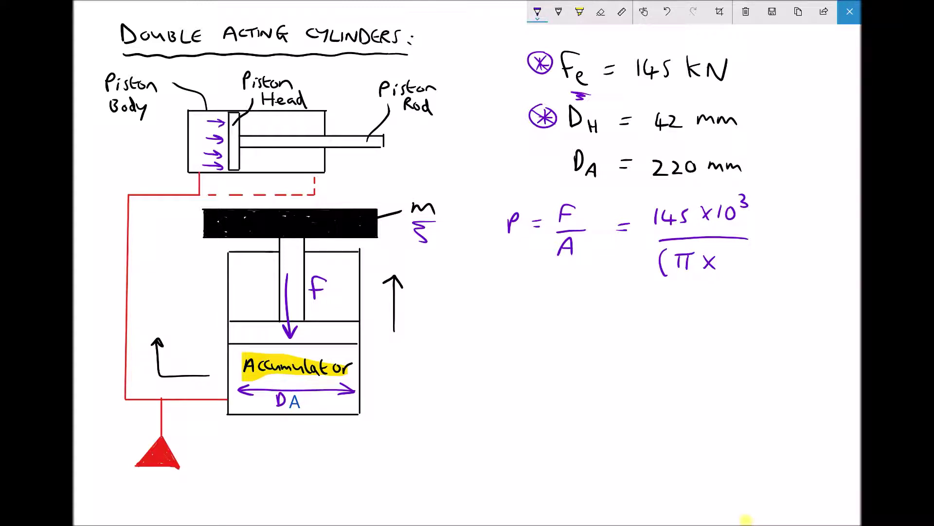
{"action": "left_click_drag", "start_coordinate": [758, 101], "coordinate": [776, 121]}
{"action": "mouse_move", "coordinate": [783, 112]}
{"action": "left_mouse_down"}
{"action": "mouse_move", "coordinate": [807, 108]}
{"action": "mouse_move", "coordinate": [826, 115]}
{"action": "mouse_move", "coordinate": [832, 101]}
{"action": "mouse_move", "coordinate": [817, 135]}
{"action": "mouse_move", "coordinate": [846, 137]}
{"action": "left_mouse_up"}
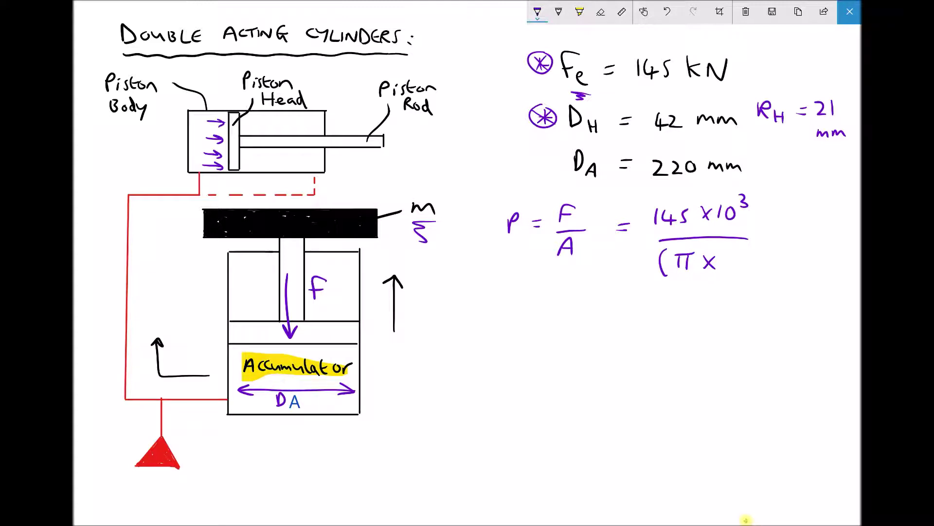
{"action": "mouse_move", "coordinate": [733, 257]}
{"action": "left_mouse_down"}
{"action": "mouse_move", "coordinate": [778, 264]}
{"action": "mouse_move", "coordinate": [801, 241]}
{"action": "mouse_move", "coordinate": [796, 276]}
{"action": "left_mouse_up"}
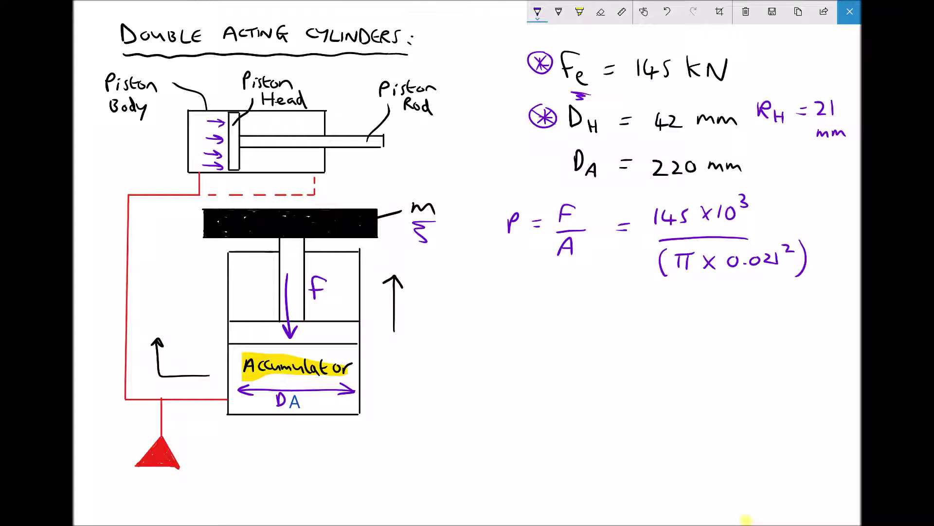
Step: Write the result P = 104.7 MPa and double-underline it
{"action": "mouse_move", "coordinate": [515, 287]}
{"action": "left_mouse_down"}
{"action": "mouse_move", "coordinate": [516, 307]}
{"action": "mouse_move", "coordinate": [517, 296]}
{"action": "mouse_move", "coordinate": [549, 298]}
{"action": "left_mouse_up"}
{"action": "mouse_move", "coordinate": [577, 290]}
{"action": "left_mouse_down"}
{"action": "mouse_move", "coordinate": [577, 304]}
{"action": "mouse_move", "coordinate": [592, 291]}
{"action": "mouse_move", "coordinate": [611, 304]}
{"action": "mouse_move", "coordinate": [672, 292]}
{"action": "mouse_move", "coordinate": [687, 302]}
{"action": "mouse_move", "coordinate": [589, 317]}
{"action": "left_mouse_up"}
{"action": "left_click", "coordinate": [620, 302]}
{"action": "left_click_drag", "start_coordinate": [650, 317], "coordinate": [592, 320]}
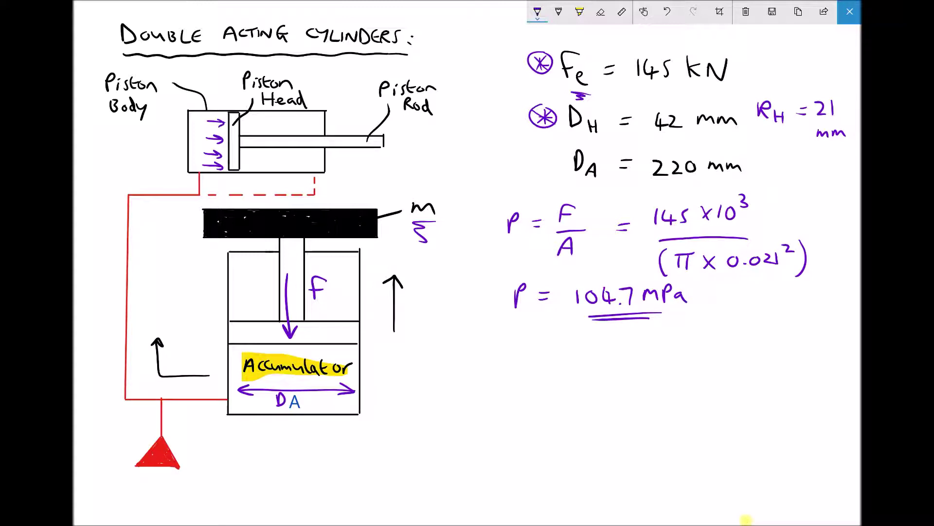
{"action": "left_click", "coordinate": [579, 11]}
Step: Highlight the piston body, the red pipe into the accumulator, and force label F in yellow
{"action": "left_click_drag", "start_coordinate": [212, 116], "coordinate": [210, 176]}
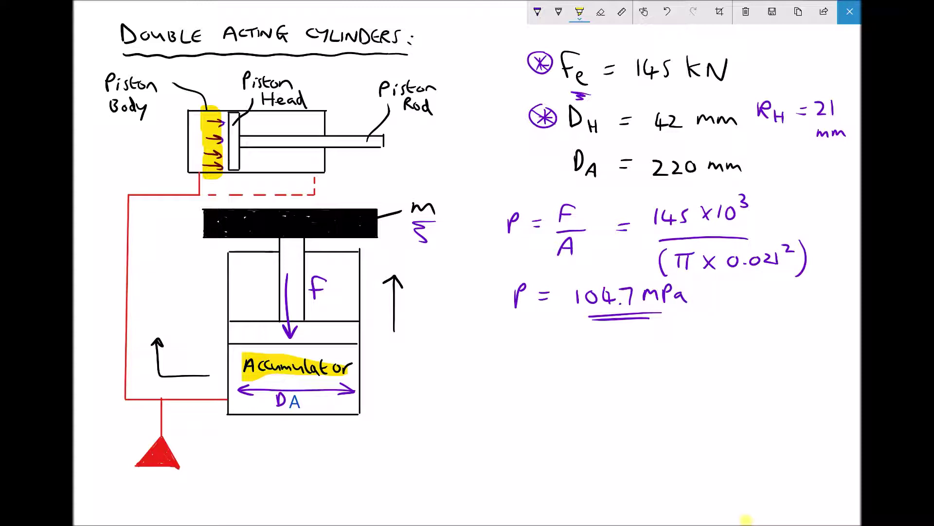
{"action": "mouse_move", "coordinate": [200, 172]}
{"action": "left_mouse_down"}
{"action": "mouse_move", "coordinate": [199, 193]}
{"action": "mouse_move", "coordinate": [134, 190]}
{"action": "mouse_move", "coordinate": [127, 213]}
{"action": "mouse_move", "coordinate": [129, 413]}
{"action": "mouse_move", "coordinate": [219, 409]}
{"action": "left_mouse_up"}
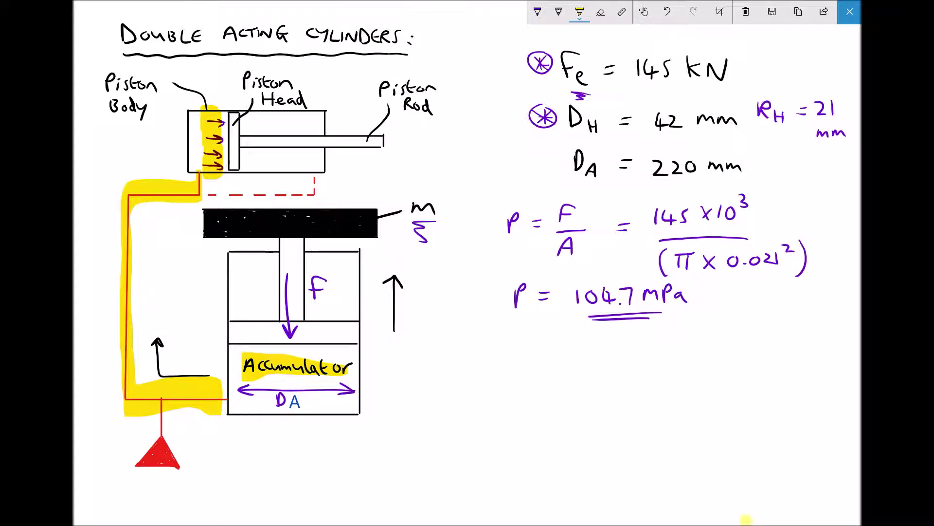
{"action": "left_click_drag", "start_coordinate": [333, 380], "coordinate": [257, 384]}
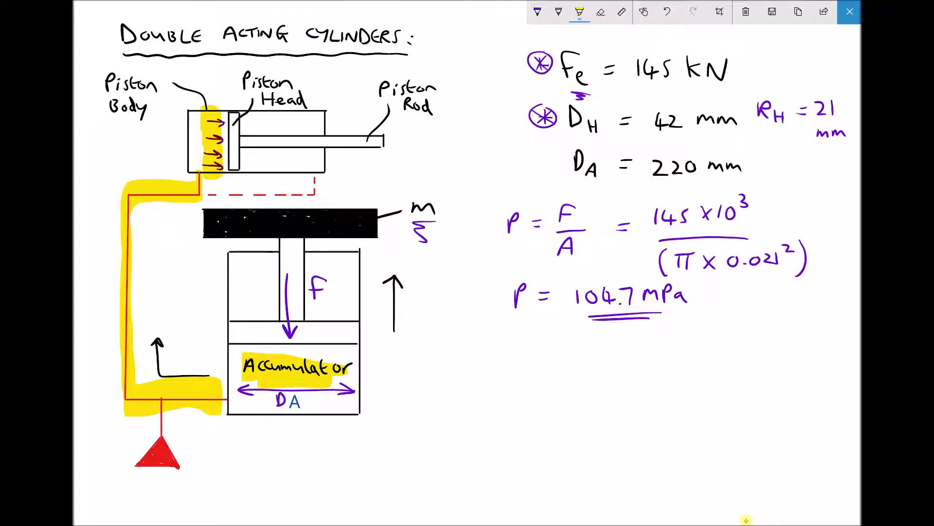
{"action": "left_click_drag", "start_coordinate": [316, 273], "coordinate": [323, 300]}
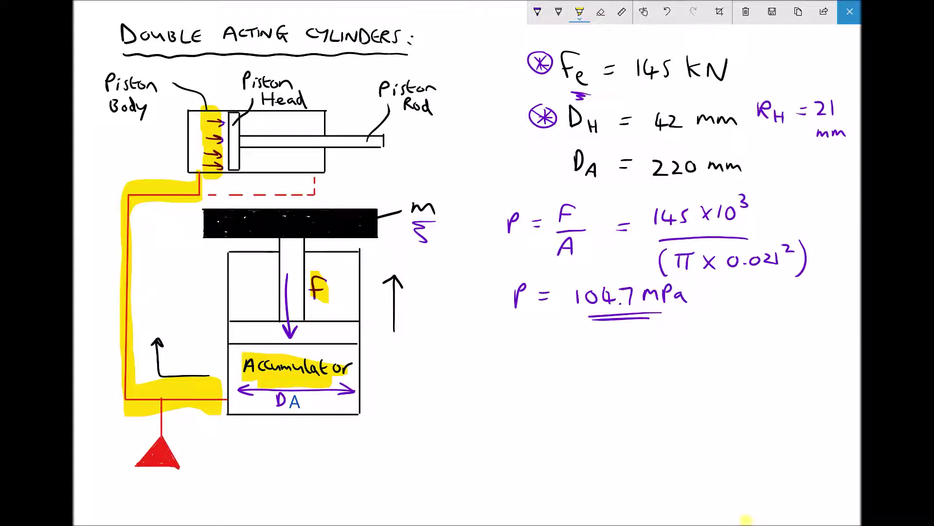
{"action": "left_click", "coordinate": [537, 12]}
Step: Write P = F/A and then F = PA in red below the 104.7 MPa result
{"action": "left_click_drag", "start_coordinate": [464, 342], "coordinate": [465, 360]}
{"action": "mouse_move", "coordinate": [463, 341]}
{"action": "left_mouse_down"}
{"action": "mouse_move", "coordinate": [498, 351]}
{"action": "mouse_move", "coordinate": [525, 342]}
{"action": "left_mouse_up"}
{"action": "mouse_move", "coordinate": [531, 348]}
{"action": "left_mouse_down"}
{"action": "mouse_move", "coordinate": [517, 362]}
{"action": "mouse_move", "coordinate": [537, 368]}
{"action": "left_mouse_up"}
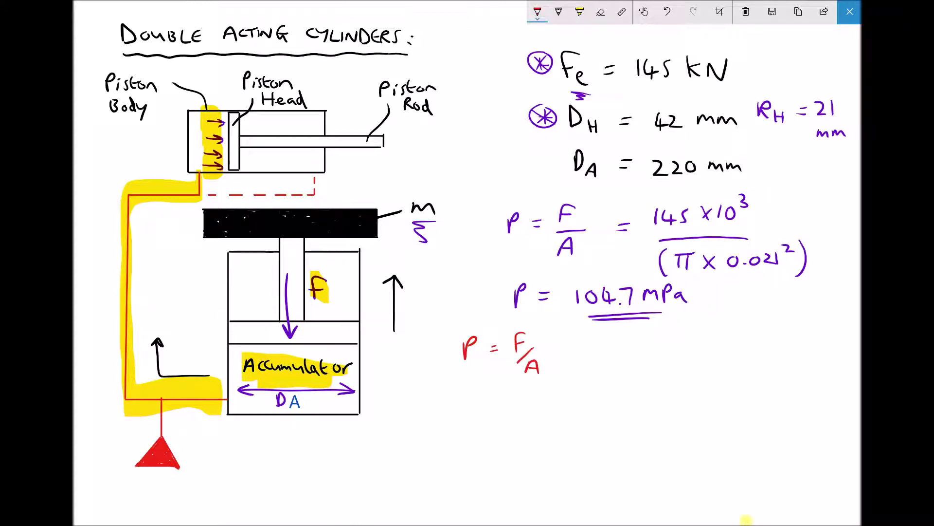
{"action": "mouse_move", "coordinate": [613, 360]}
{"action": "left_mouse_down"}
{"action": "mouse_move", "coordinate": [622, 337]}
{"action": "mouse_move", "coordinate": [624, 347]}
{"action": "mouse_move", "coordinate": [648, 346]}
{"action": "left_mouse_up"}
{"action": "left_click_drag", "start_coordinate": [638, 353], "coordinate": [669, 354]}
{"action": "mouse_move", "coordinate": [669, 336]}
{"action": "left_mouse_down"}
{"action": "mouse_move", "coordinate": [671, 346]}
{"action": "mouse_move", "coordinate": [706, 350]}
{"action": "mouse_move", "coordinate": [703, 342]}
{"action": "left_mouse_up"}
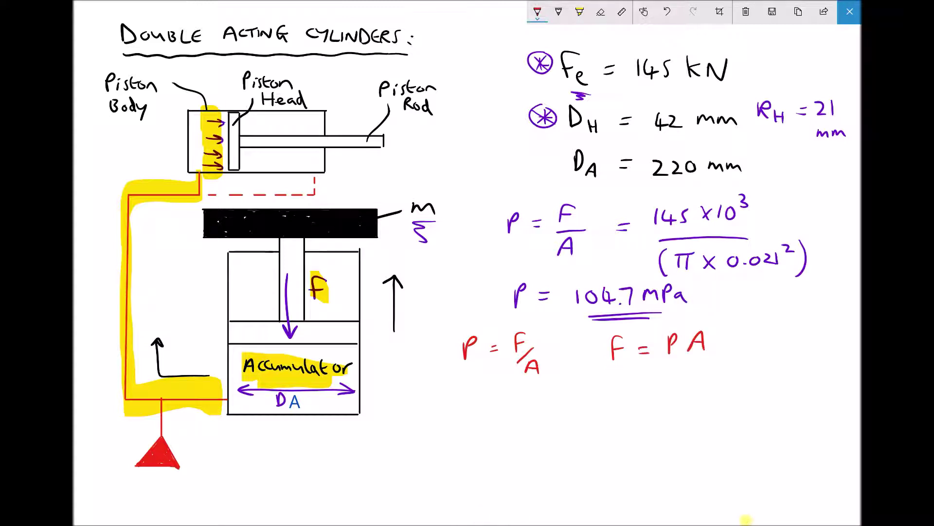